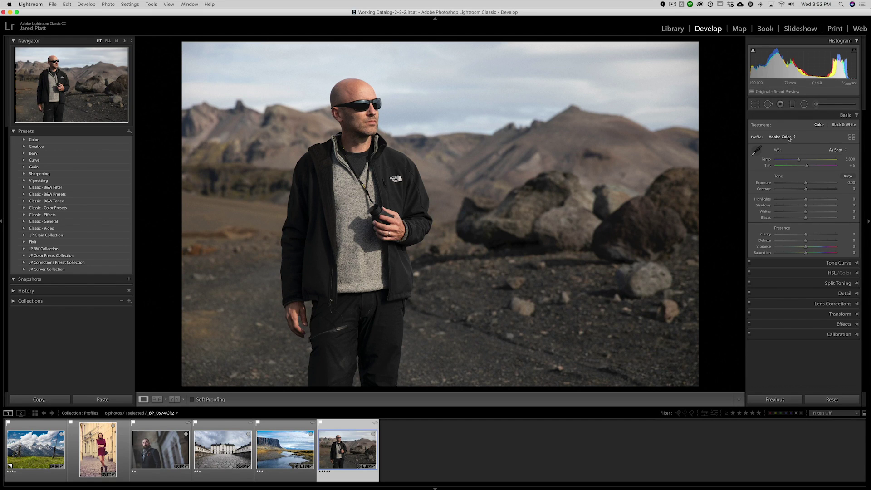
- Apply the Color Art Pro Warm 1 profile (JP Color Warm Art Shift 1) at amount 100
click(788, 137)
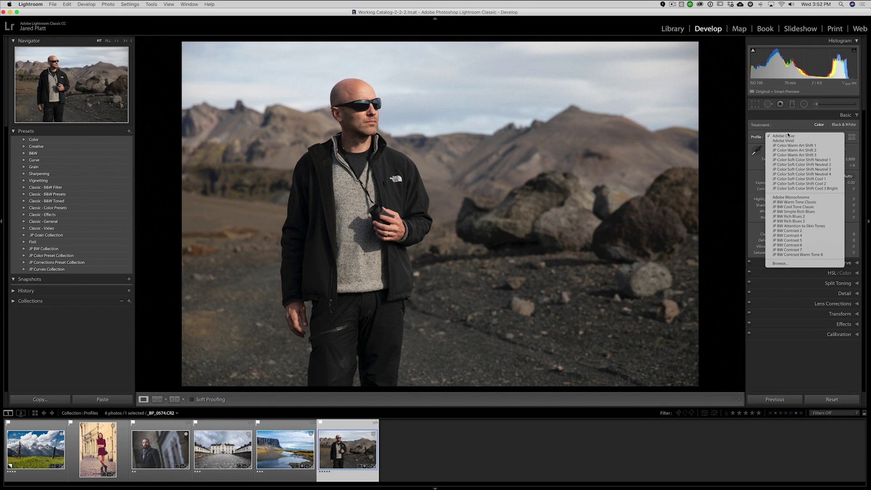
click(852, 139)
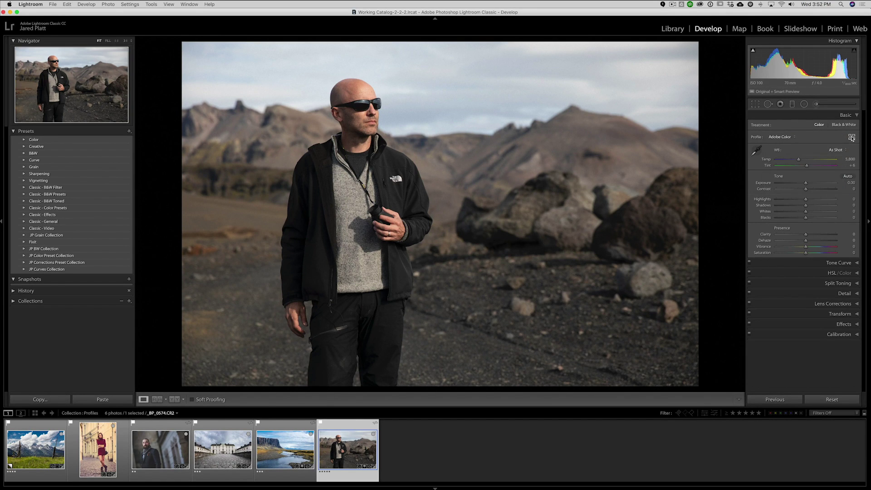
click(851, 138)
scroll(820, 186, down, 3)
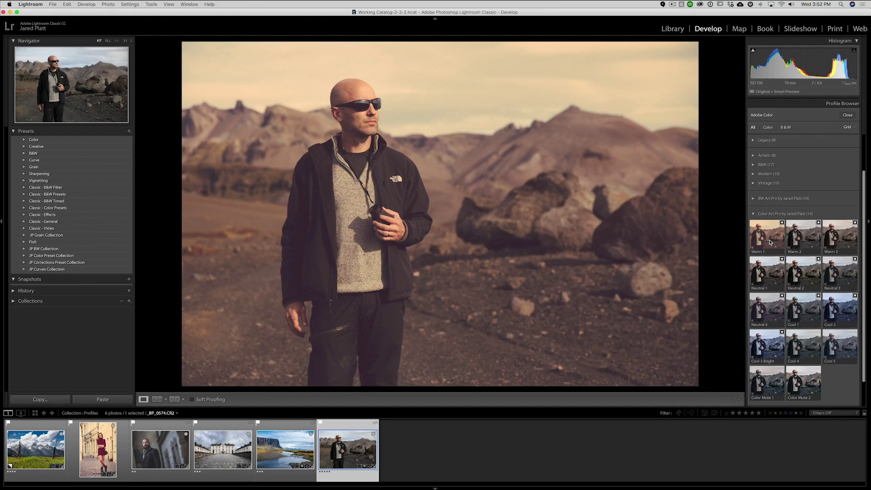
click(768, 240)
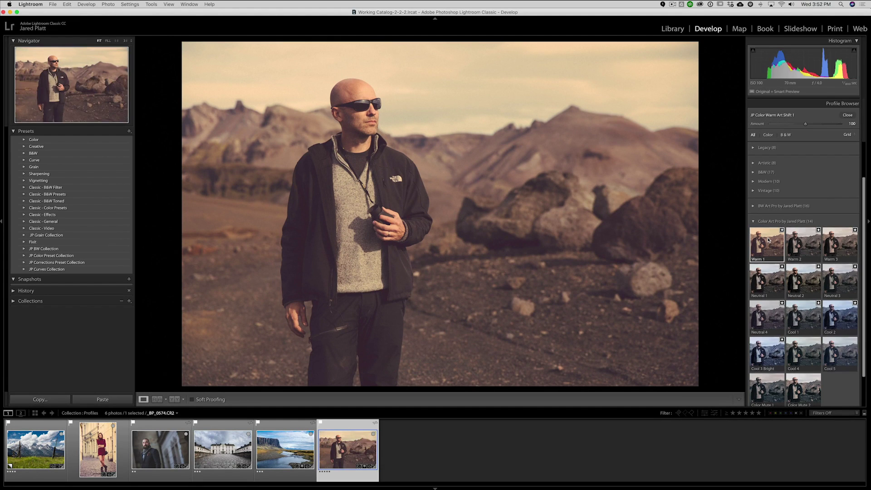
click(849, 115)
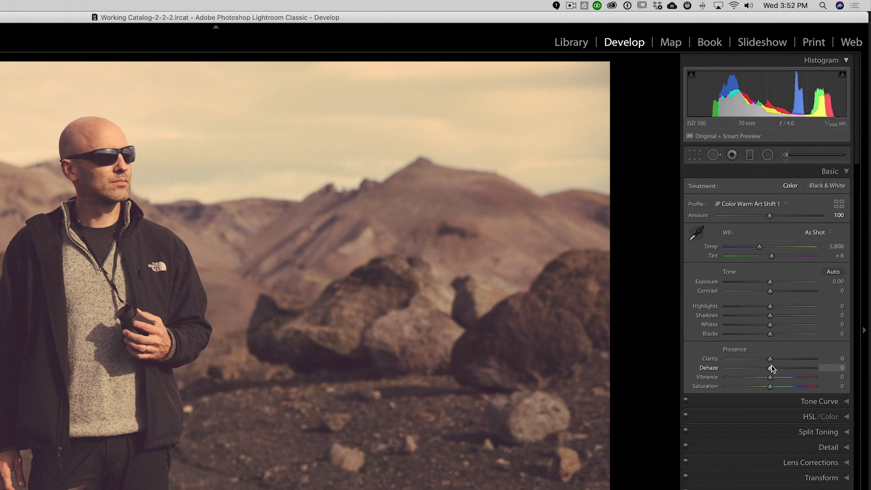
- Switch the Tone Curve panel to point-curve editing, then go back to the Basic panel
click(819, 399)
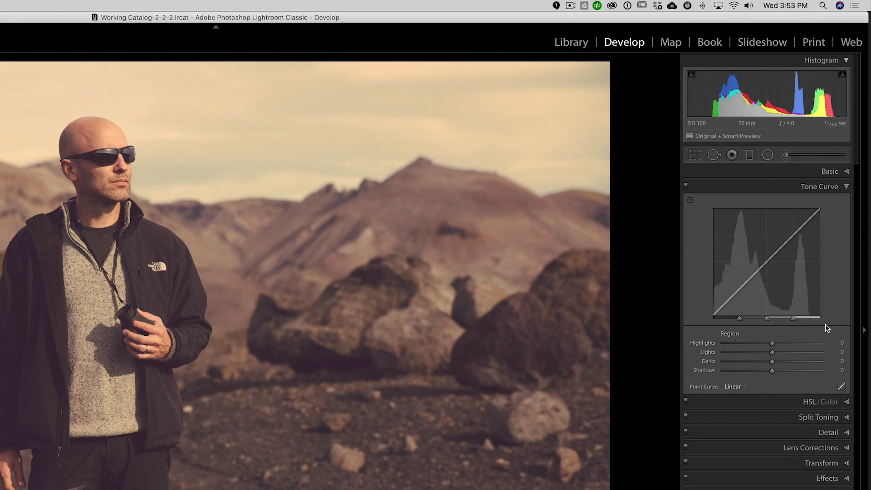
click(841, 387)
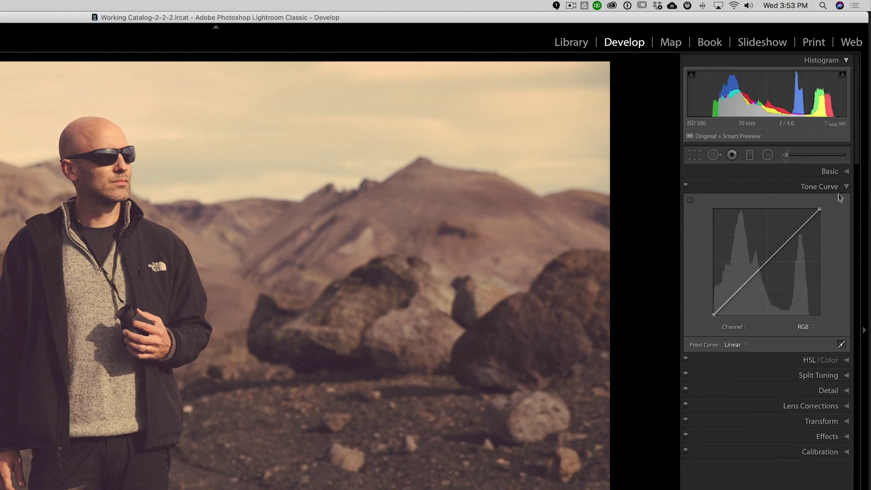
click(836, 171)
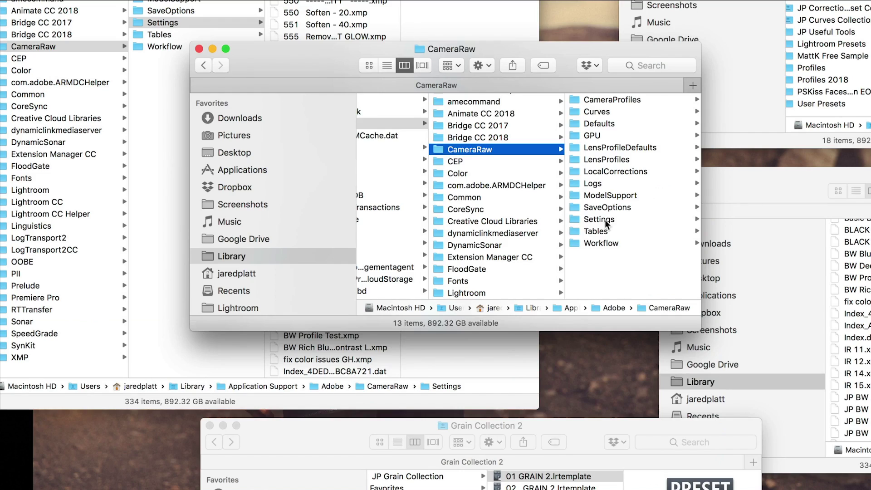
- Open the CameraRaw Settings folder in Finder to list its .xmp presets
click(604, 219)
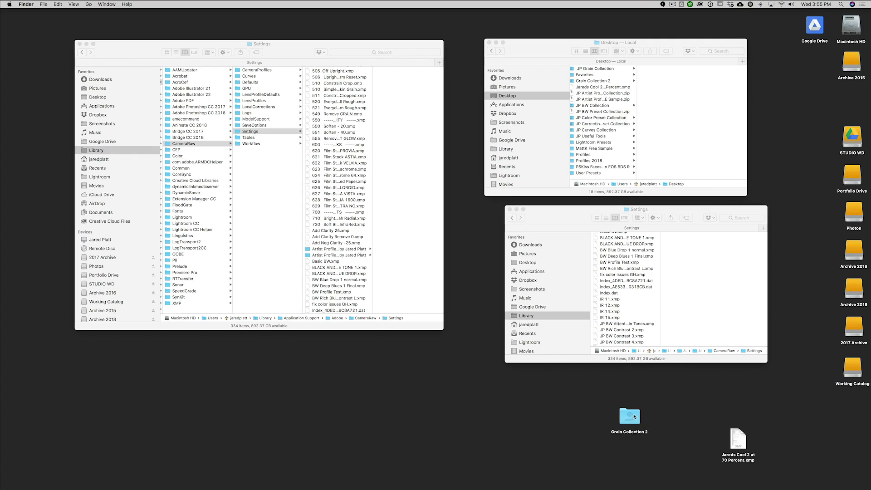
- Open the Grain Collection 2 folder and preview 01 GRAIN 2.lrtemplate, then return to Lightroom
double_click(632, 418)
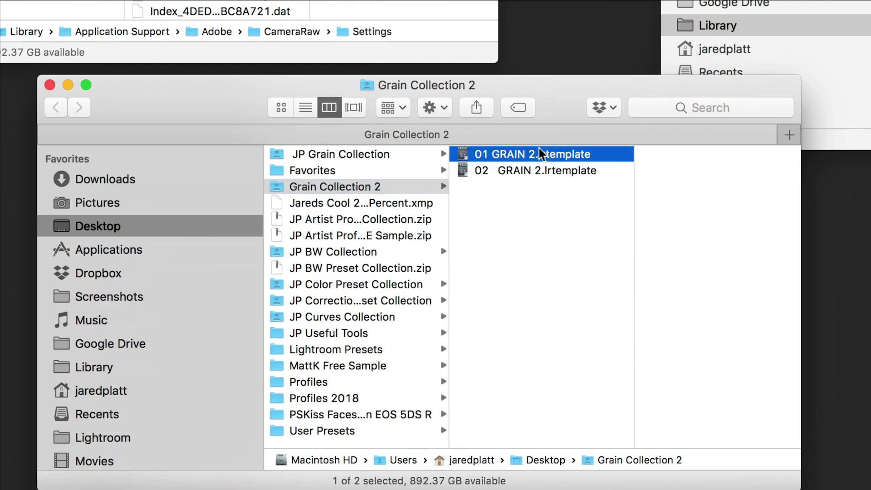
click(457, 362)
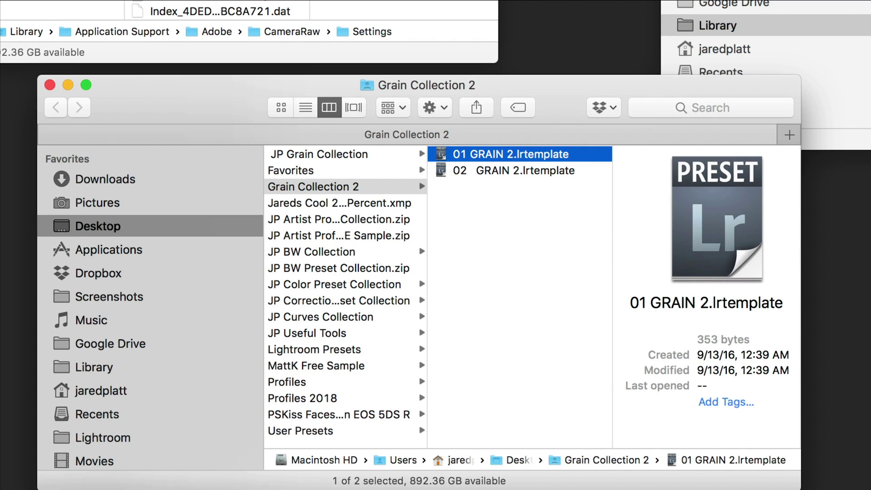
key(super+Tab)
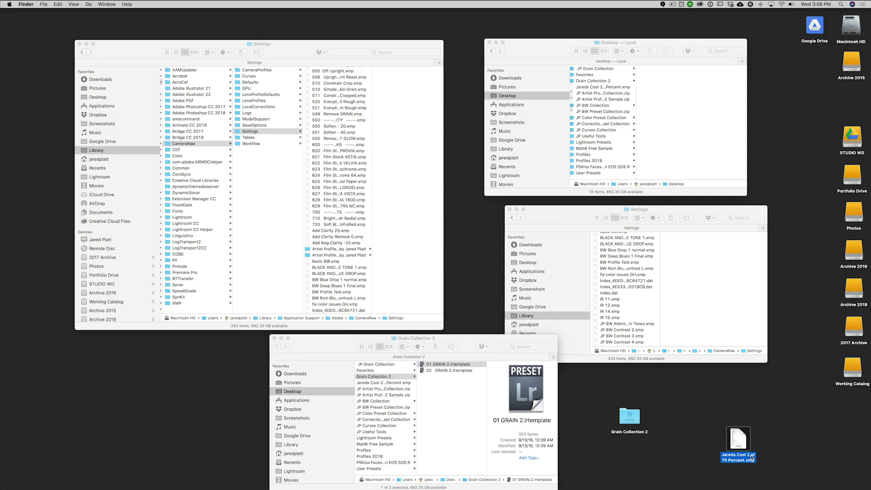
key(super+Tab)
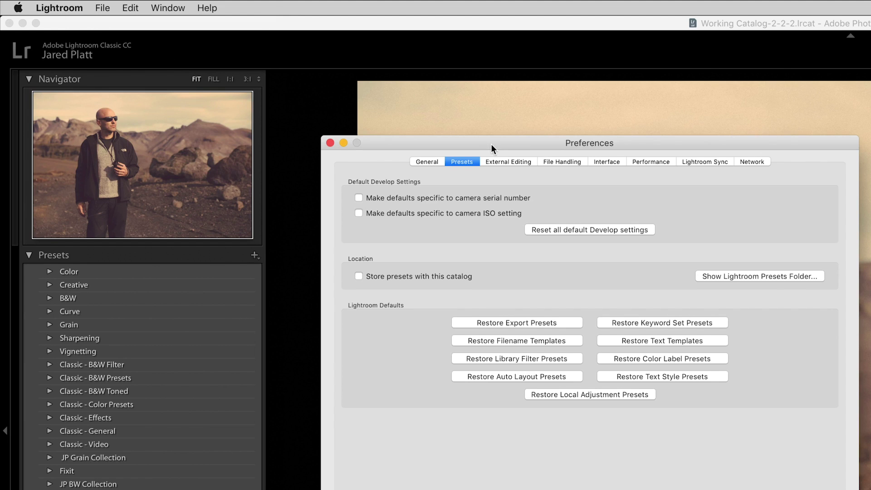
- Nudge the preferences dialog and move the Lightroom presets Finder window near the screen top
drag(491, 144, 494, 130)
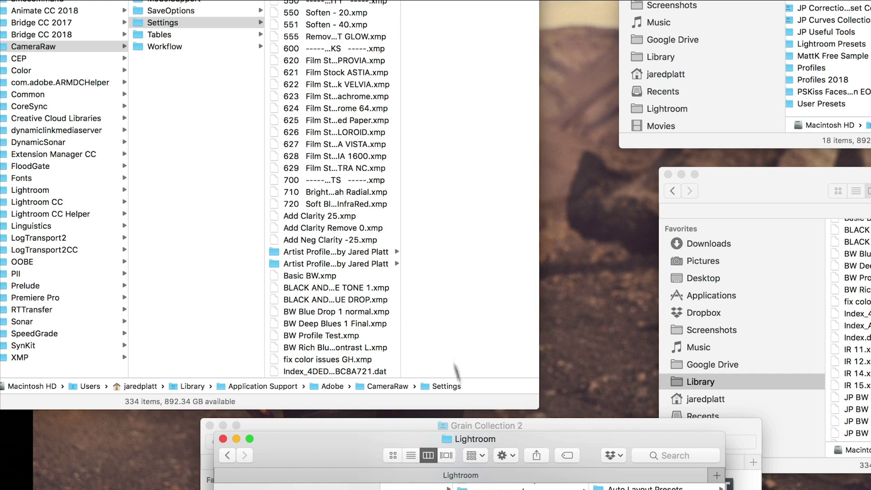
drag(498, 442, 482, 50)
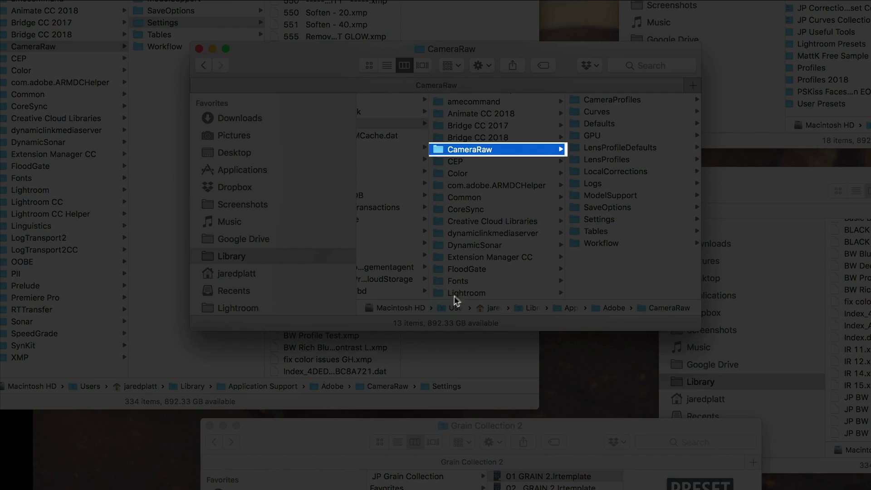
- Navigate from the Lightroom support folder back to CameraRaw and open its Settings folder
click(438, 293)
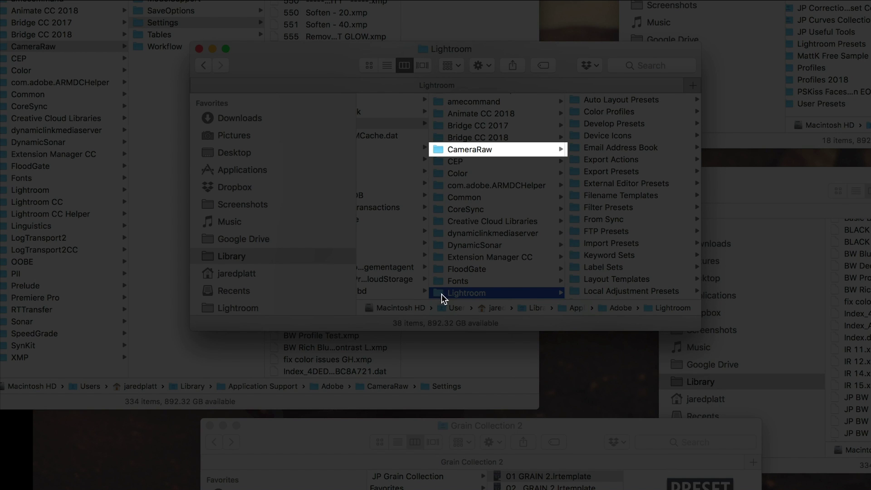
click(439, 149)
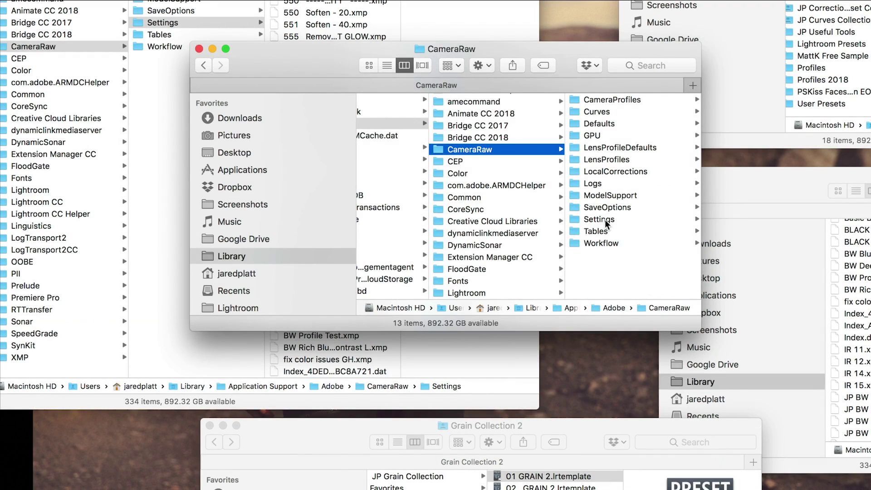
click(604, 219)
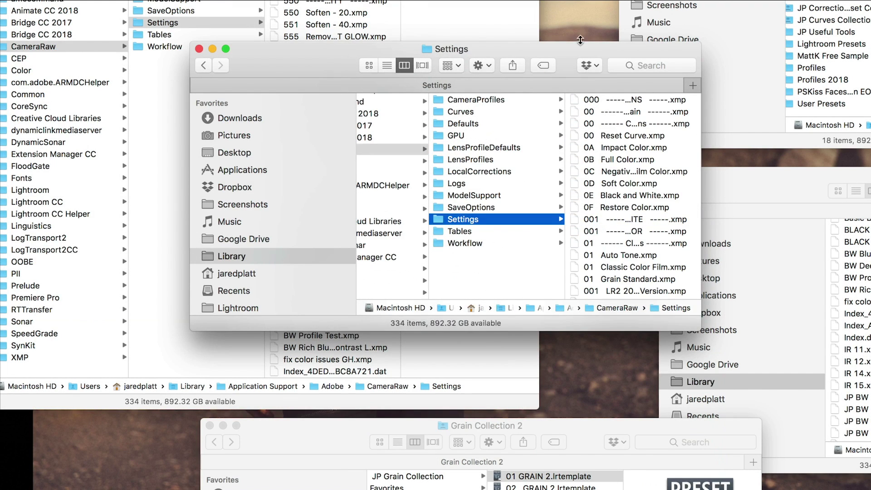
- Move the Settings window up-left and raise the Grain Collection 2 window above it
drag(580, 52, 311, 1)
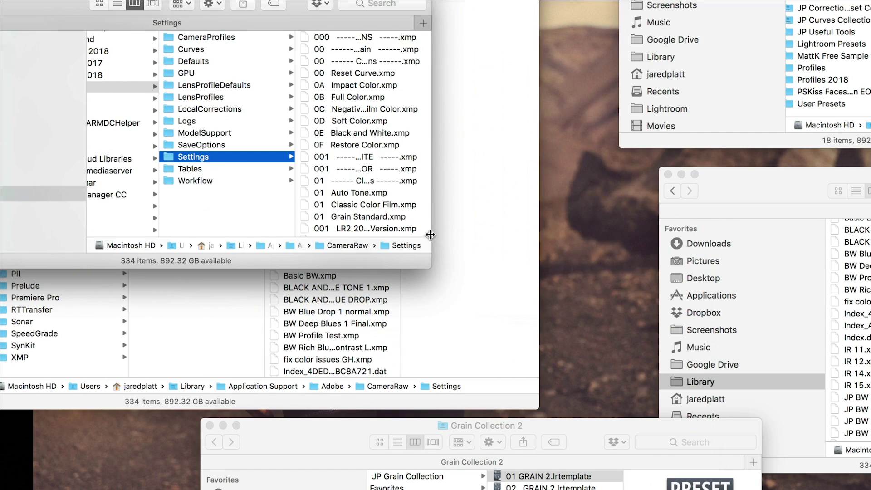
drag(430, 235, 652, 235)
scroll(474, 180, down, 10)
scroll(474, 180, down, 15)
scroll(473, 180, down, 15)
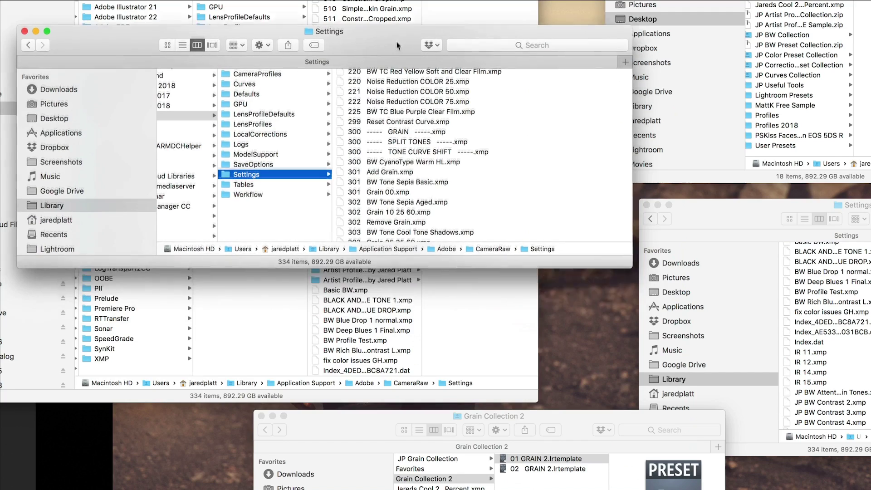
drag(550, 419, 567, 320)
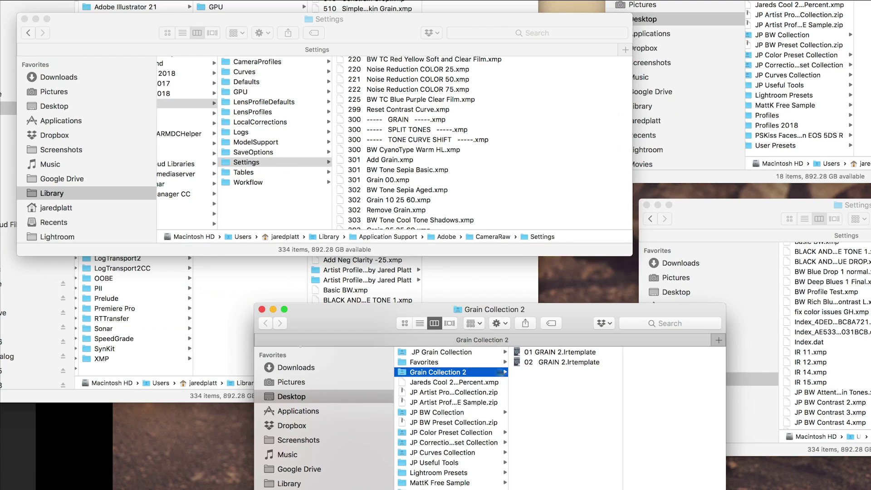
- Drag the Grain Collection 2 folder from the Finder column to its new location
drag(401, 375, 424, 377)
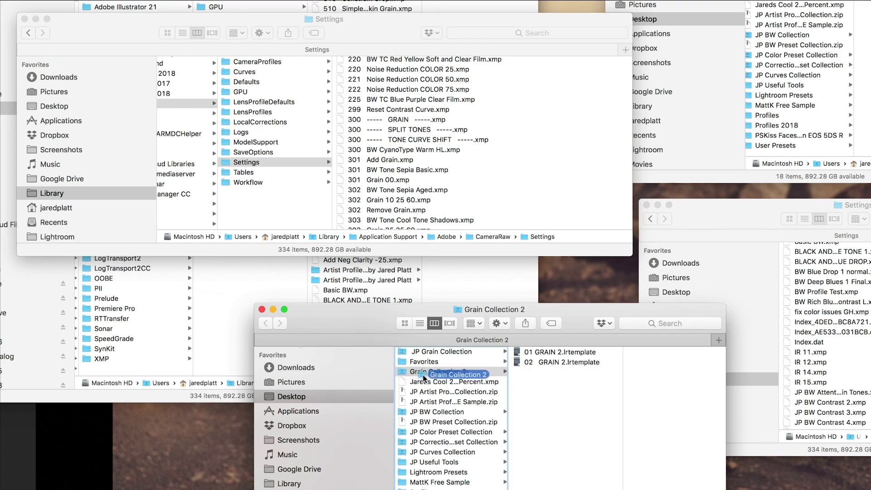
drag(485, 372, 513, 209)
drag(503, 143, 505, 144)
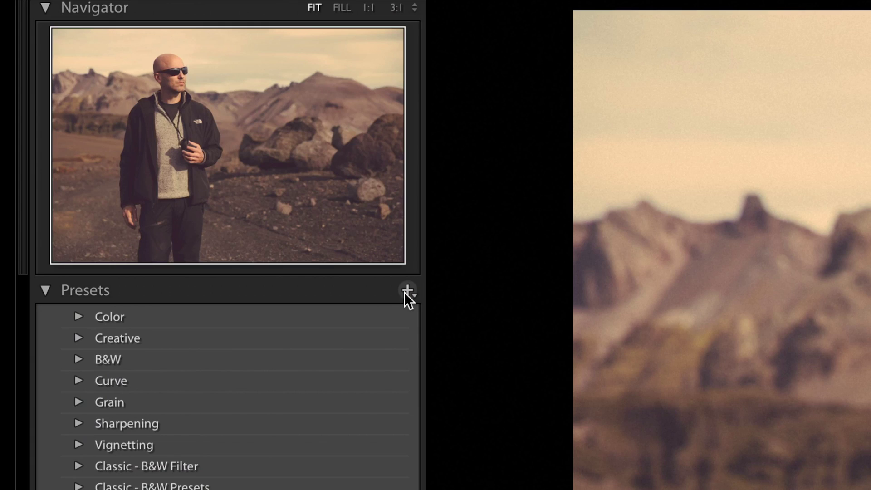
- Import both .lrtemplate grain presets from Grain Collection 2 via Presets > Import Preset(s)
click(405, 293)
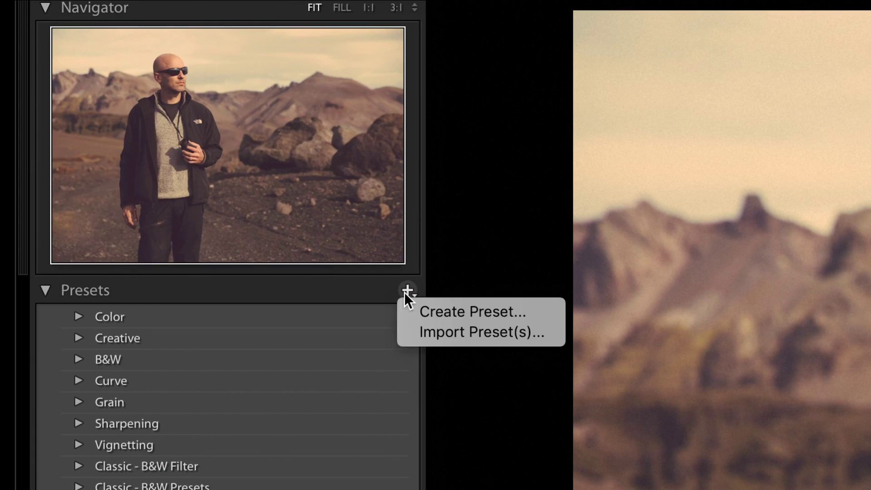
click(418, 325)
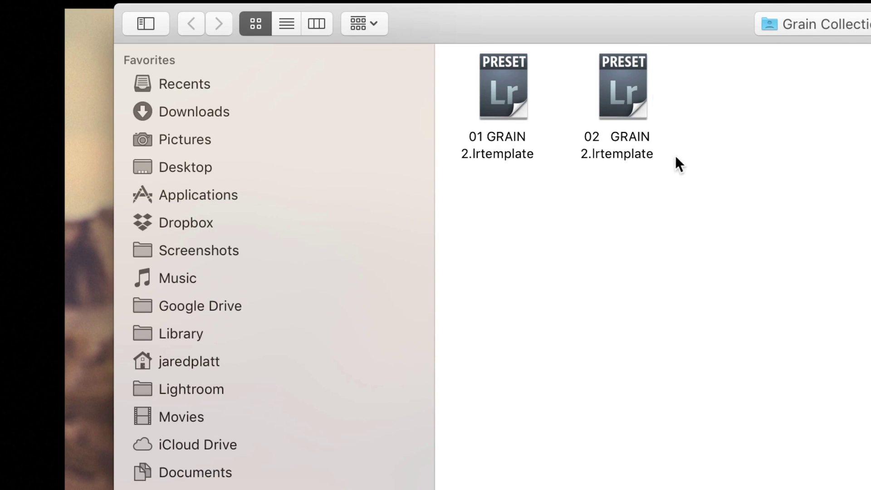
drag(724, 69, 474, 139)
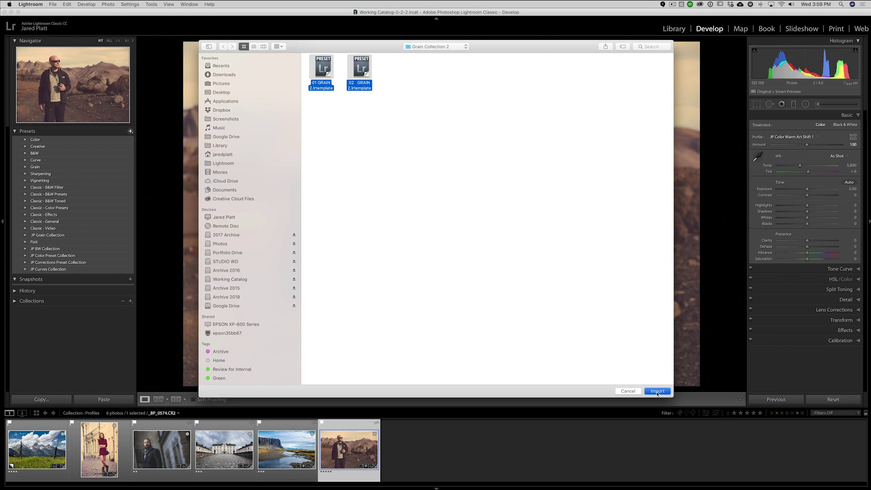
click(656, 391)
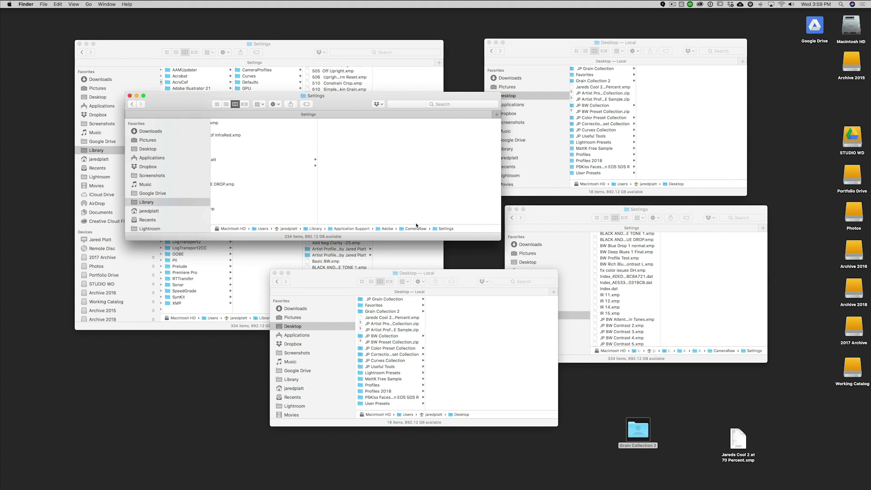
- Import Jareds Cool 2 at 70 Percent.xmp from the Desktop through Presets > Import Preset(s)
click(741, 443)
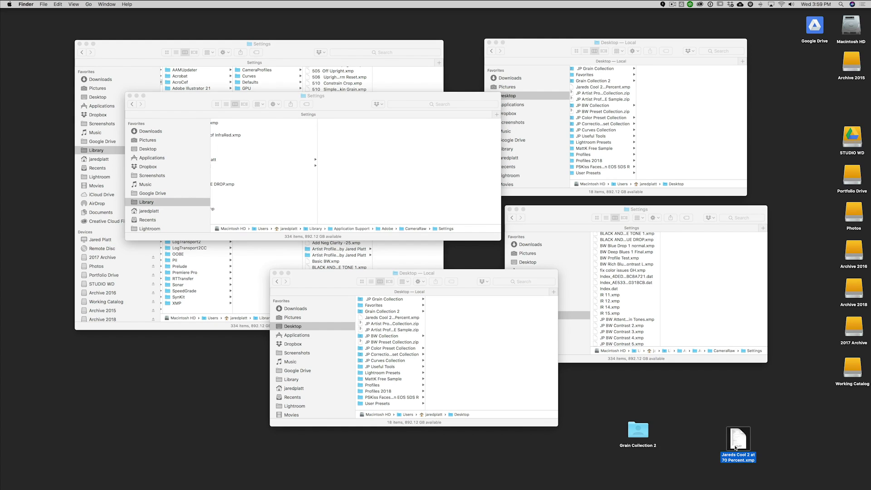
key(super+Tab)
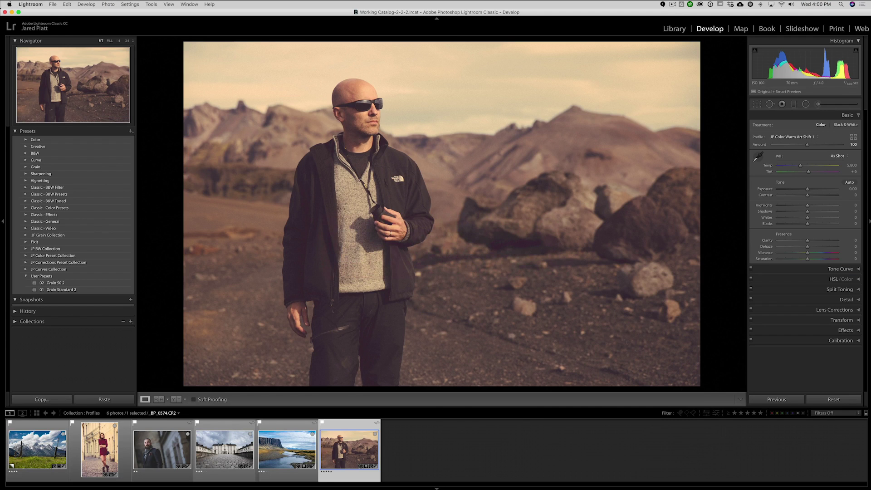
click(130, 132)
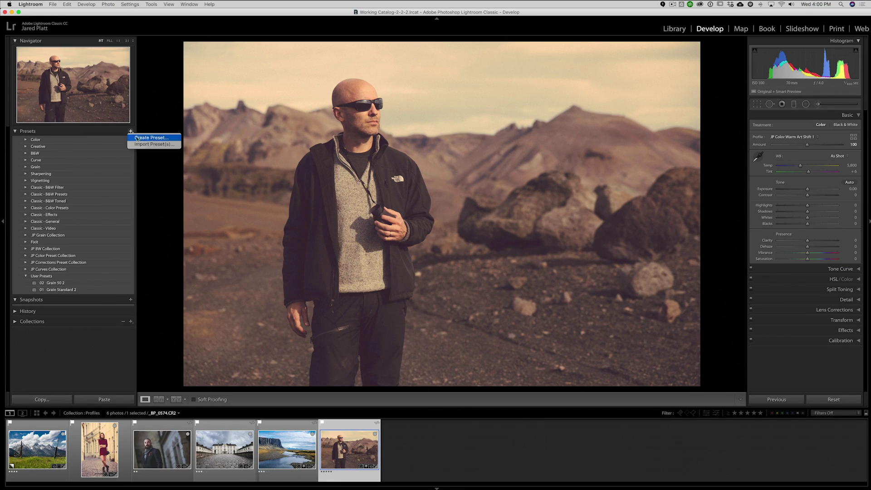
click(141, 145)
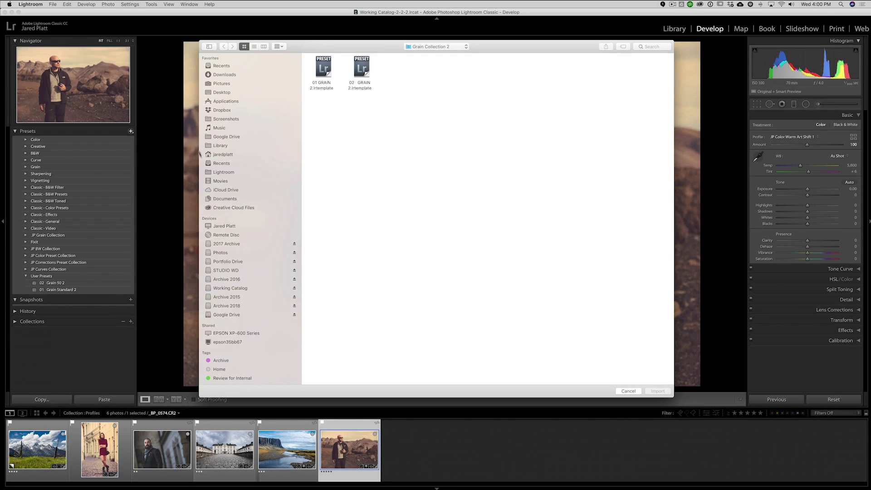
click(221, 92)
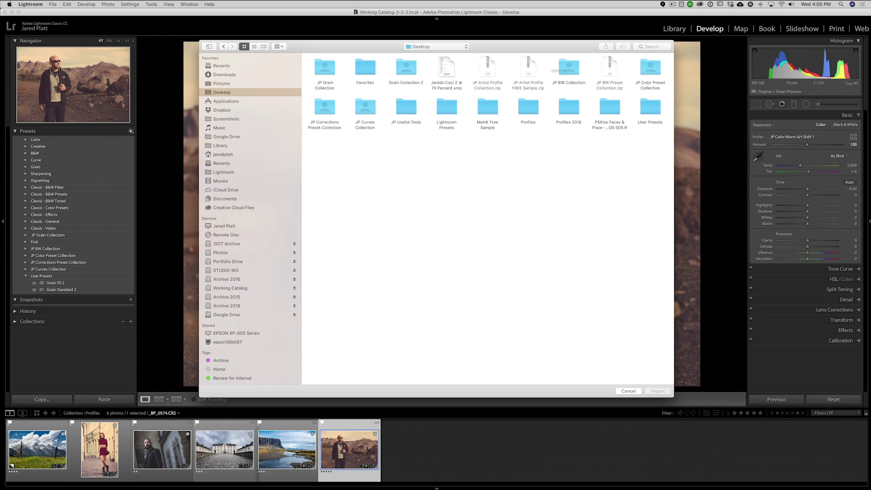
click(446, 69)
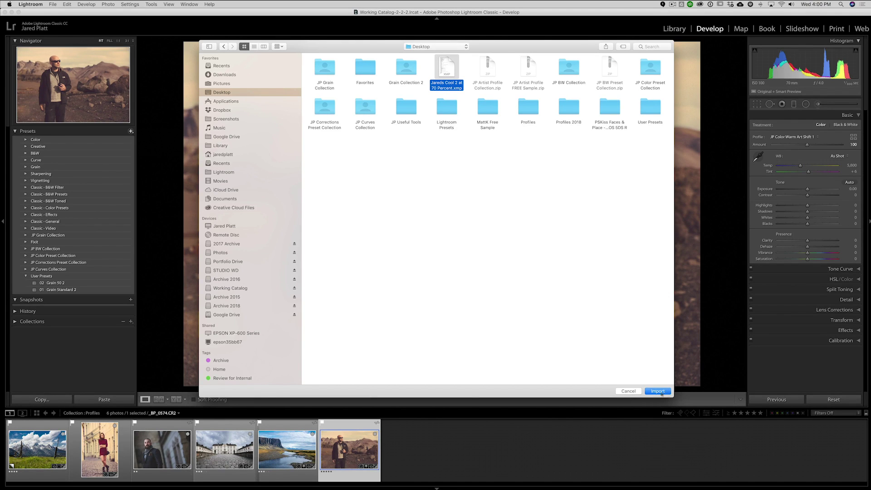
click(636, 392)
key(super+Tab)
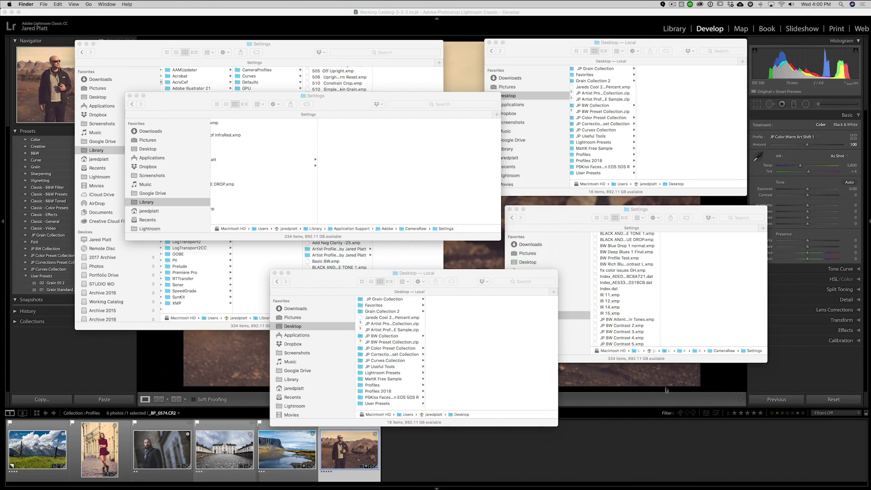
click(538, 30)
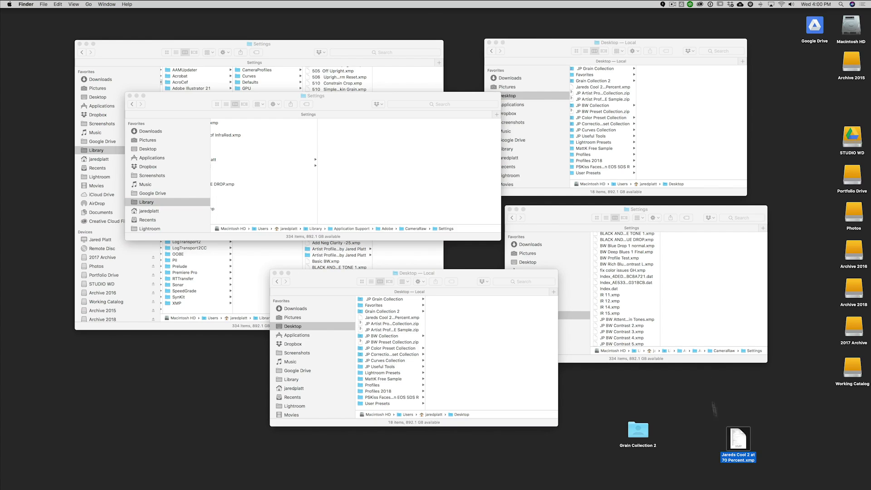
- Move Jareds Cool 2 at 70 Percent.xmp into CameraRaw Settings and quit Lightroom to reload presets
drag(706, 461, 210, 129)
scroll(210, 129, down, 2)
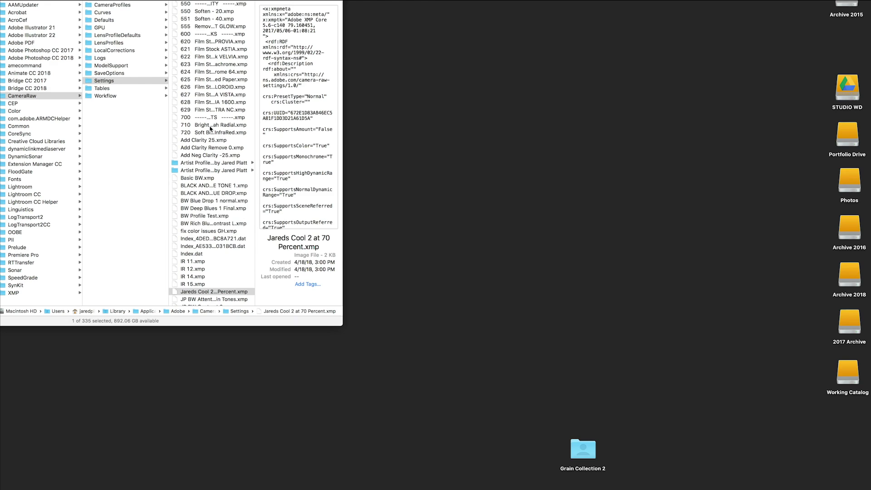
key(super+Tab)
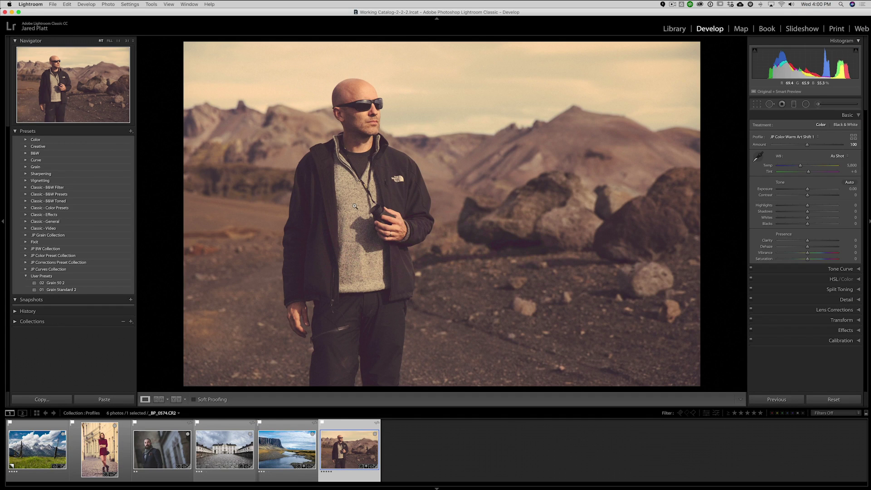
key(super+q)
click(511, 203)
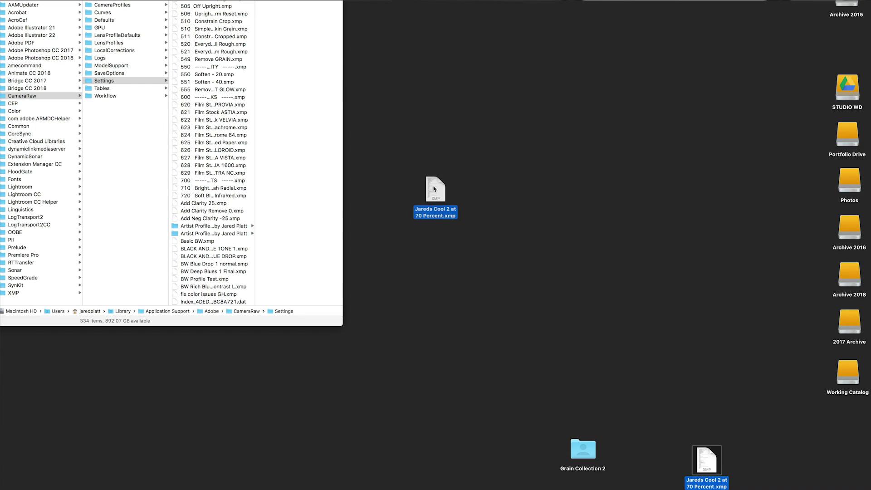
drag(433, 190, 210, 134)
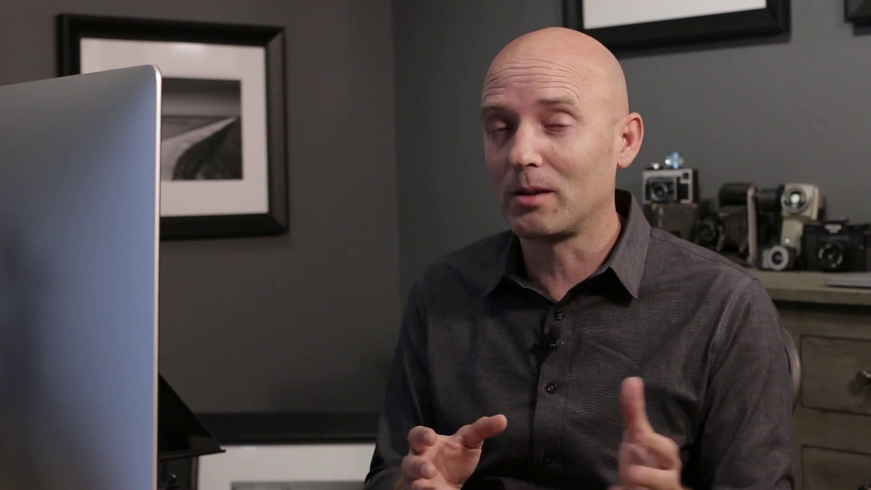